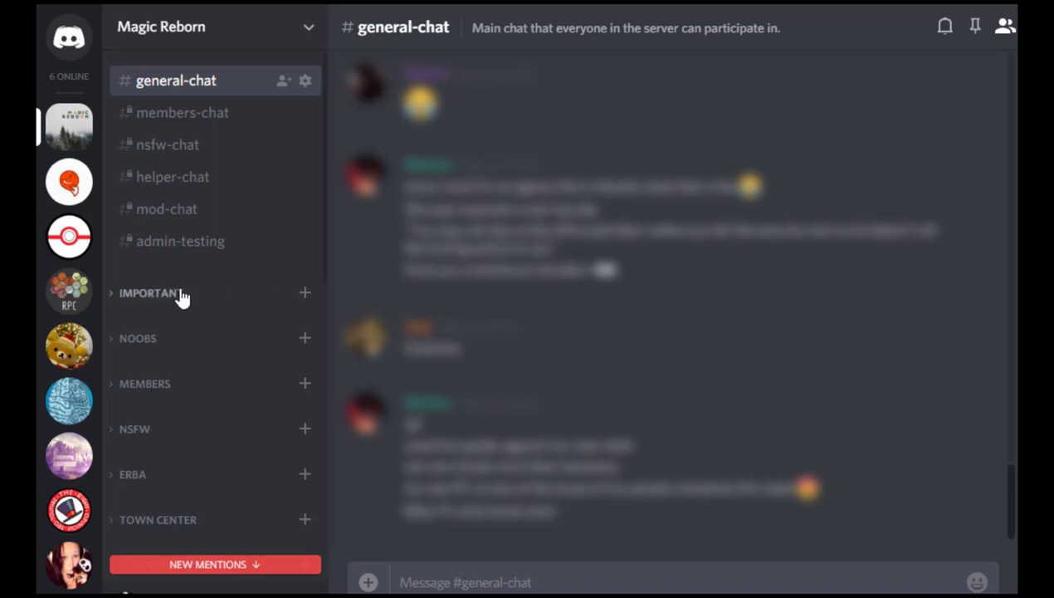
- Create a new server named "Test" and dismiss the friend invitation dialog
{"action": "scroll", "coordinate": [64, 301], "scroll_direction": "down", "scroll_amount": 5}
{"action": "scroll", "coordinate": [64, 301], "scroll_direction": "down", "scroll_amount": 10}
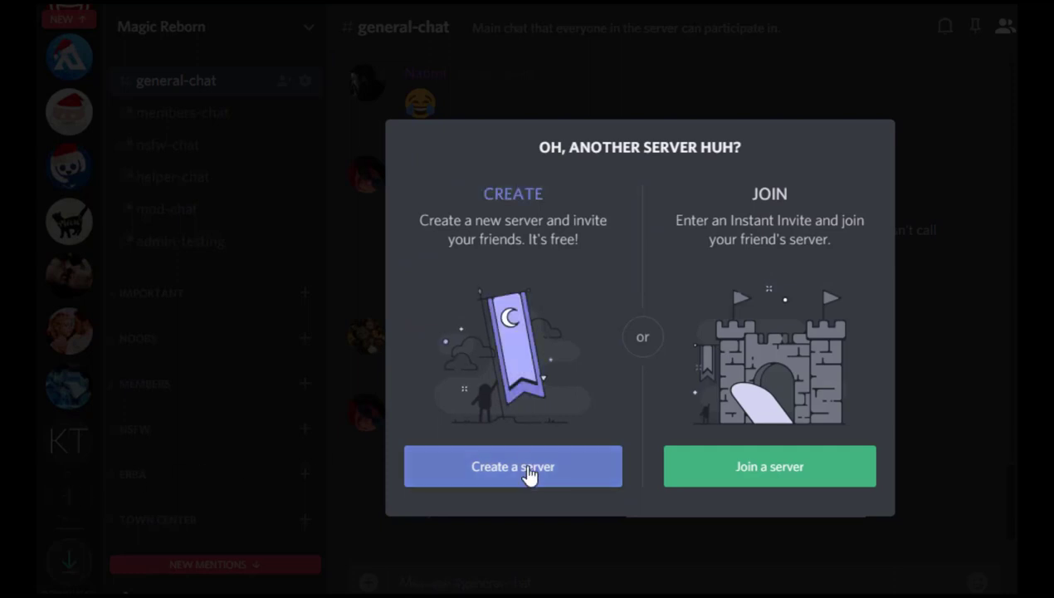
{"action": "left_click", "coordinate": [529, 471]}
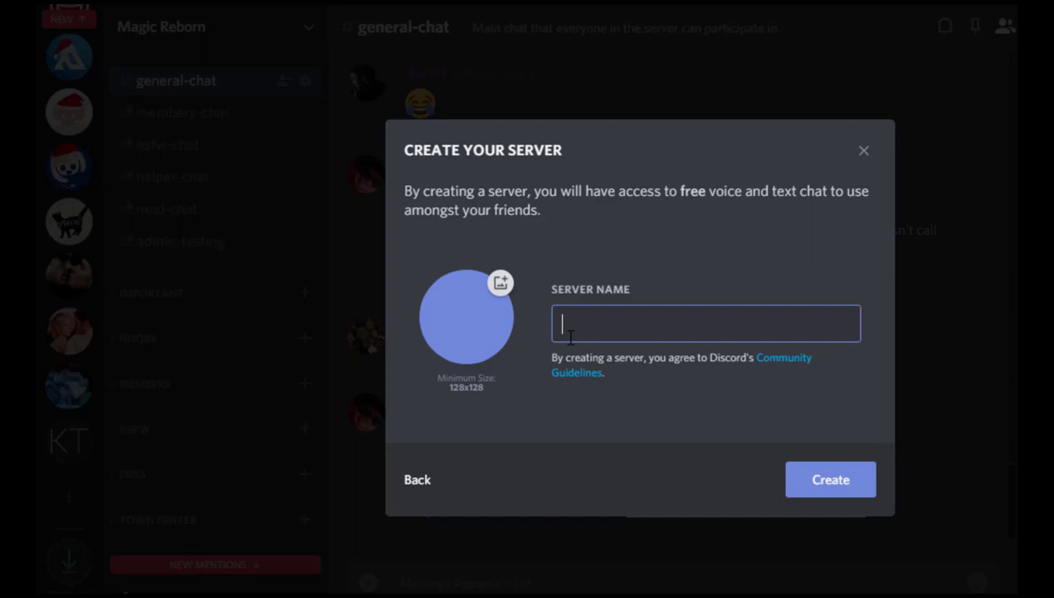
{"action": "type", "text": "Teswt"}
{"action": "key", "text": "BackSpace"}
{"action": "key", "text": "BackSpace"}
{"action": "type", "text": "t"}
{"action": "left_click", "coordinate": [827, 491]}
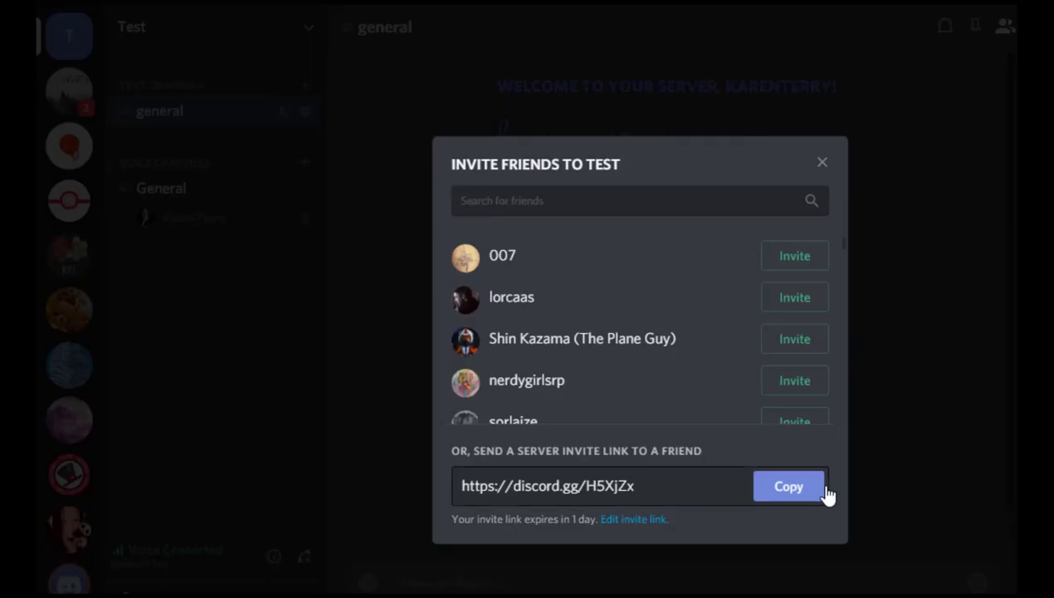
{"action": "left_click", "coordinate": [823, 162]}
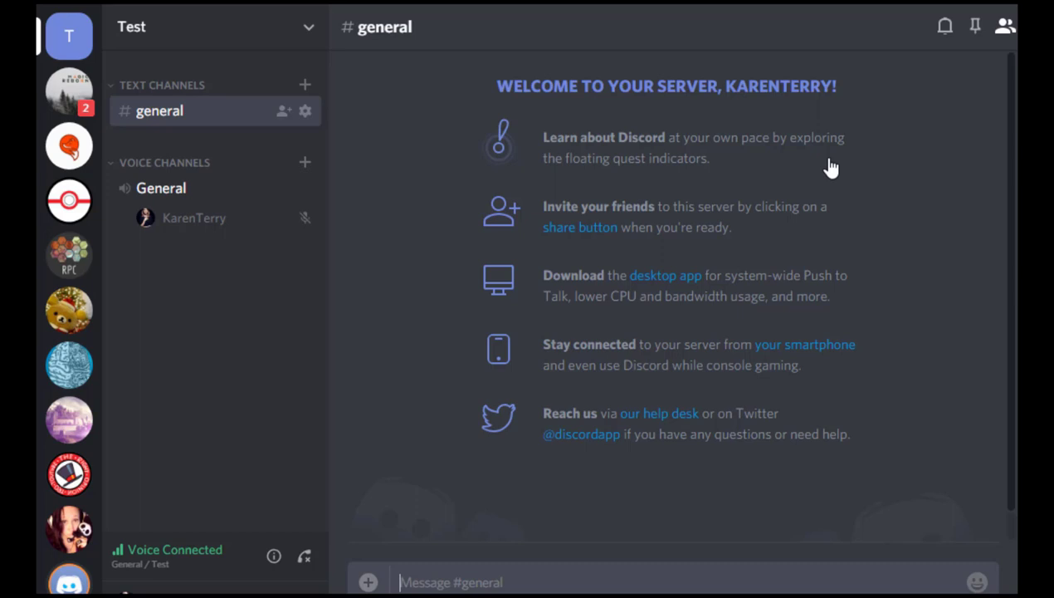
- Delete the Voice Channels category and the General voice channel from the Test server
{"action": "right_click", "coordinate": [195, 168]}
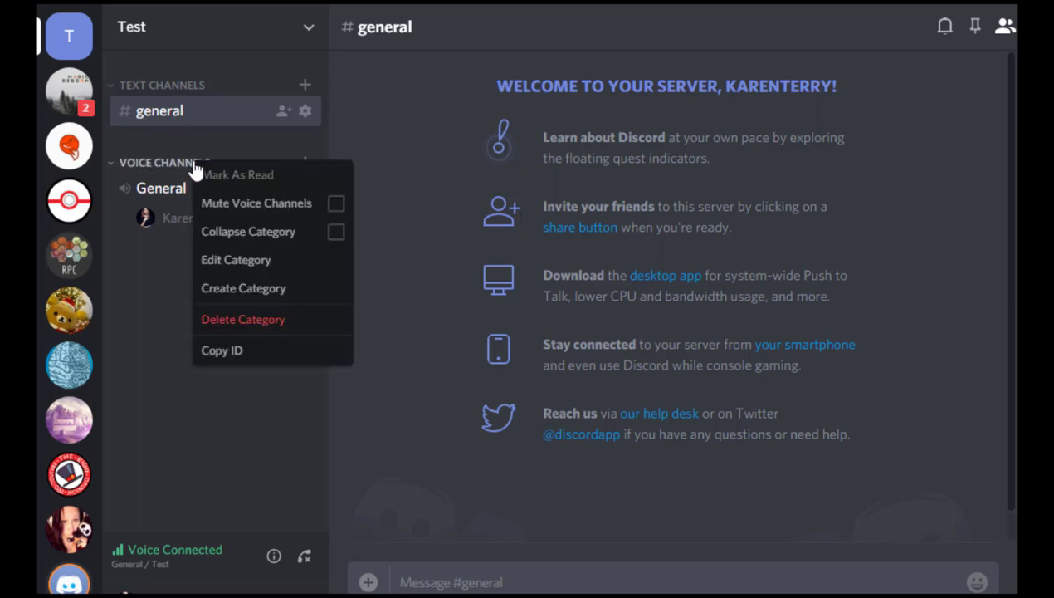
{"action": "left_click", "coordinate": [244, 316]}
{"action": "left_click", "coordinate": [772, 384]}
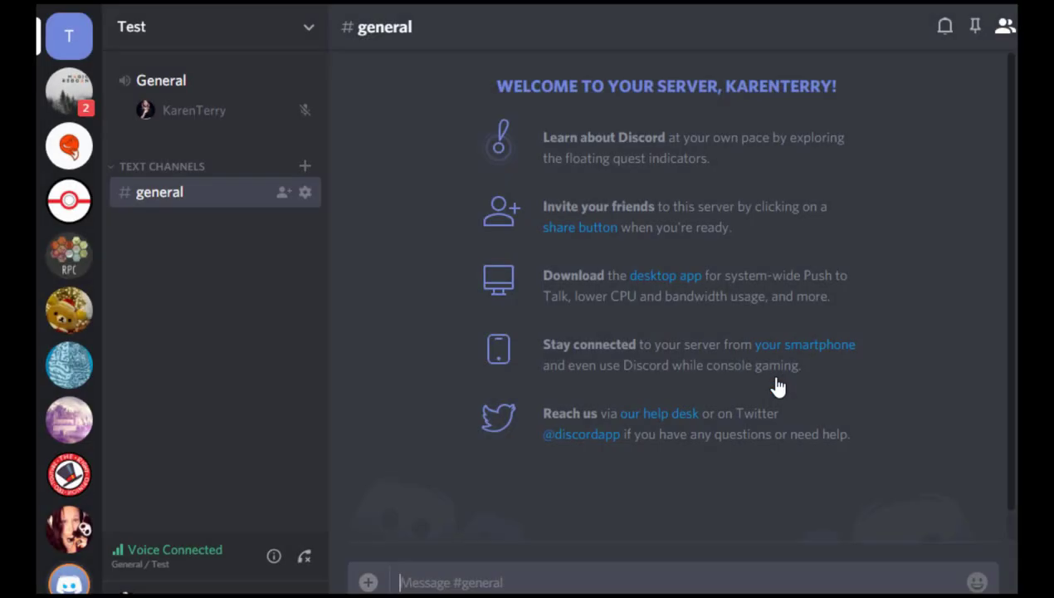
{"action": "right_click", "coordinate": [181, 112]}
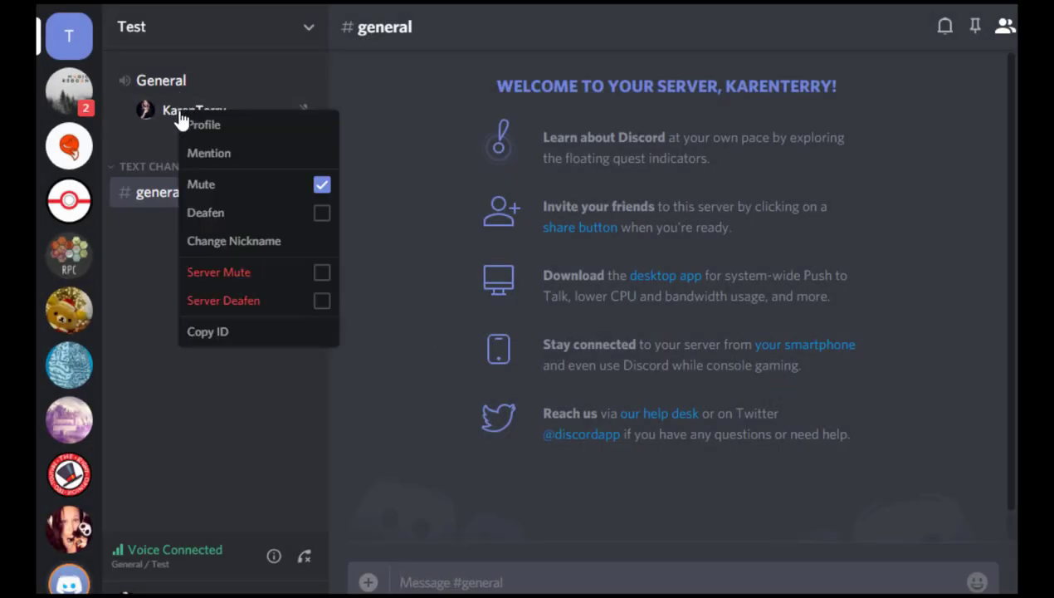
{"action": "right_click", "coordinate": [167, 82]}
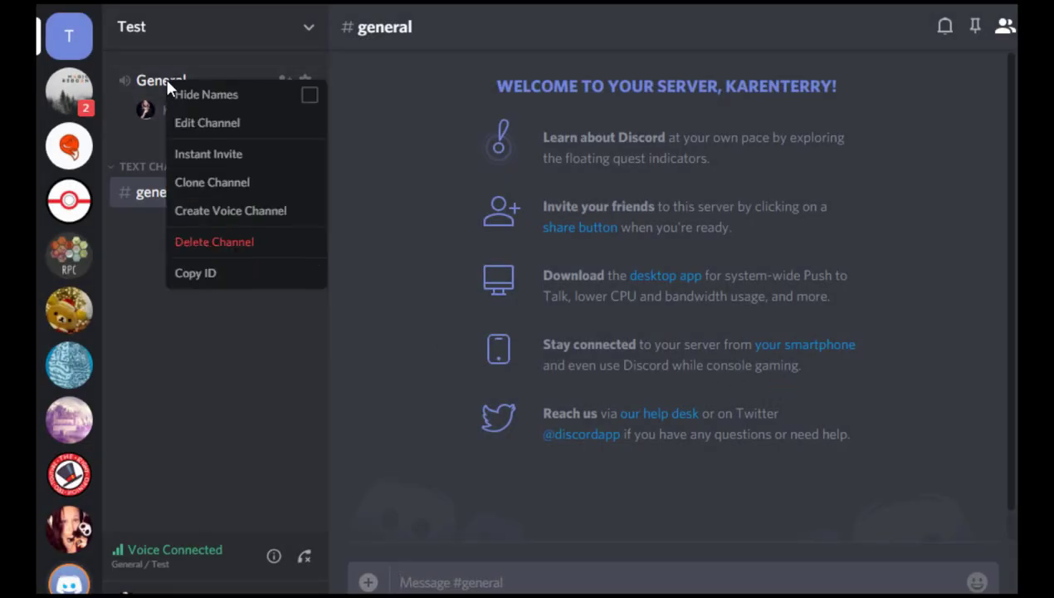
{"action": "left_click", "coordinate": [218, 241]}
{"action": "left_click", "coordinate": [757, 377]}
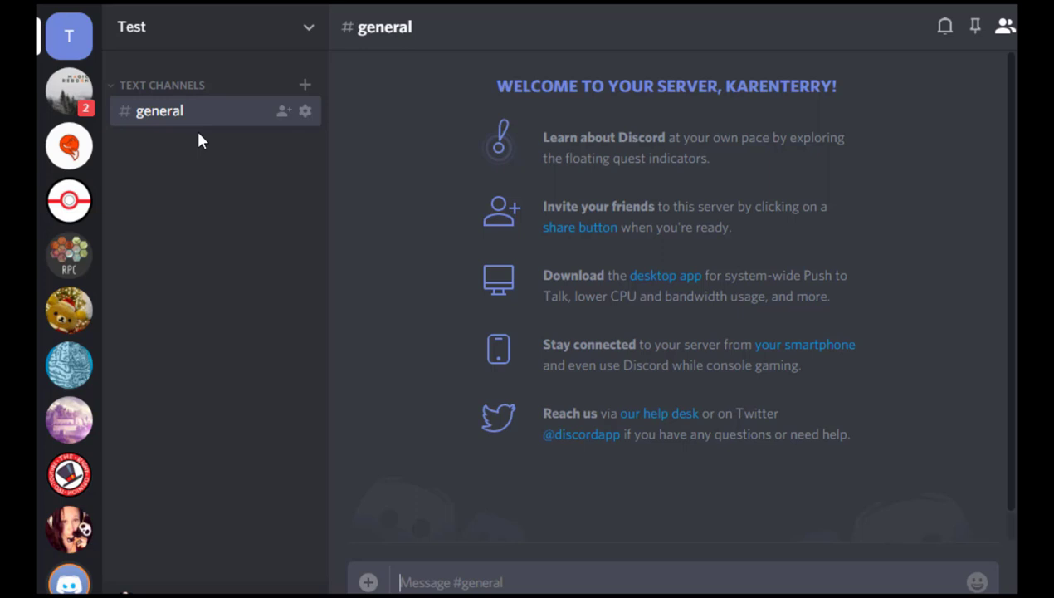
- View the role settings of the Test server and close them
{"action": "left_click", "coordinate": [307, 35]}
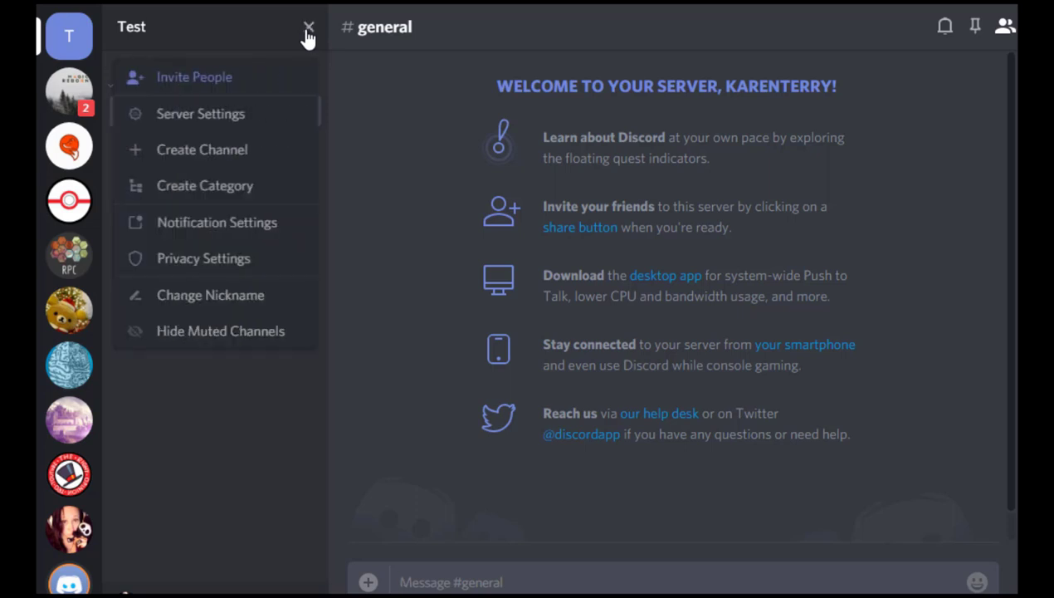
{"action": "left_click", "coordinate": [252, 122]}
{"action": "left_click", "coordinate": [207, 196]}
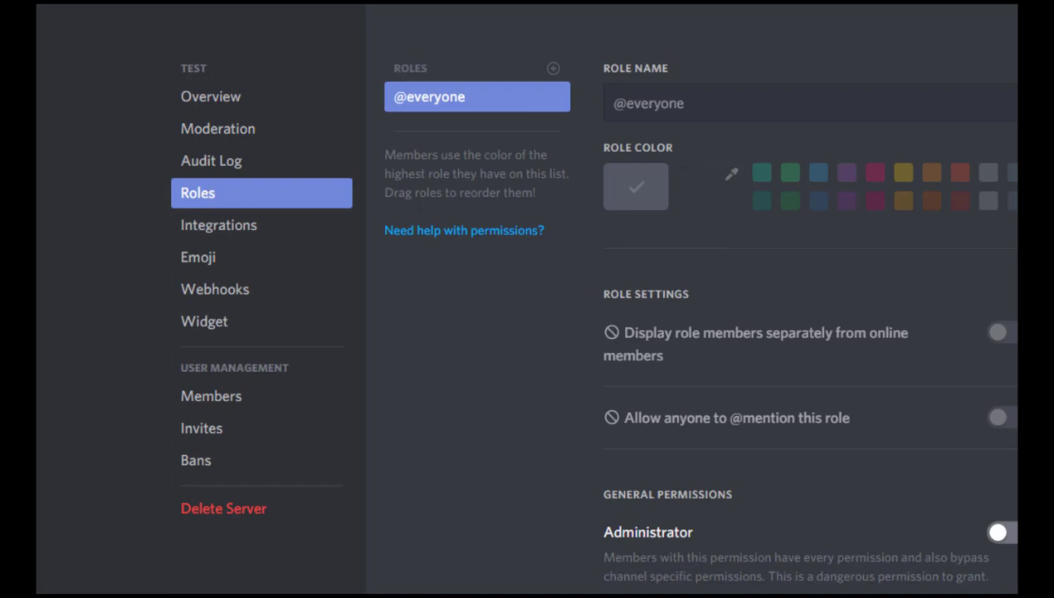
{"action": "key", "text": "Escape"}
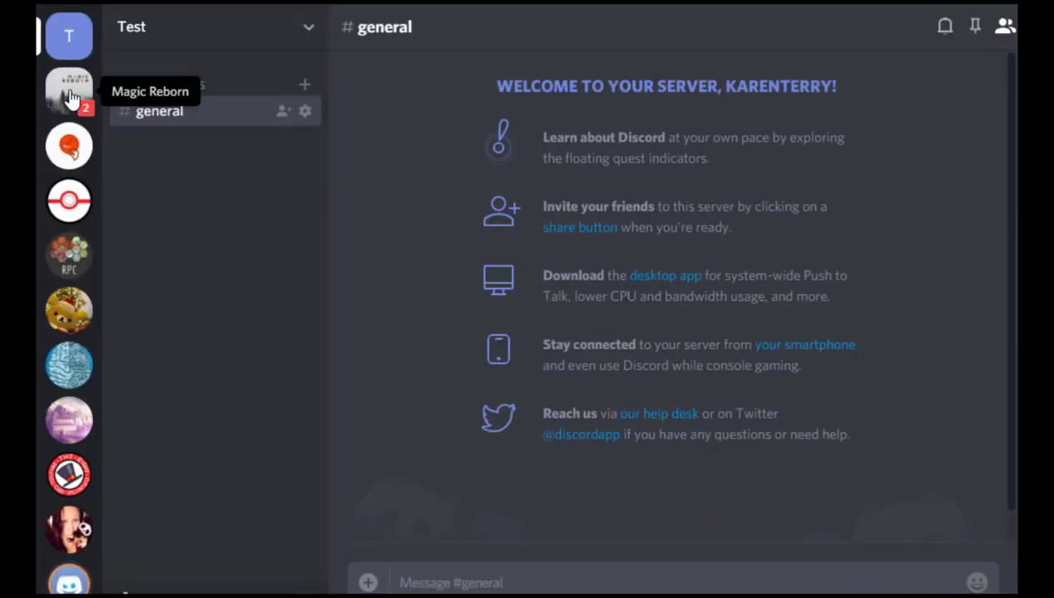
- Switch to the Magic Reborn server and look through the full list of roles in its settings
{"action": "left_click", "coordinate": [71, 98]}
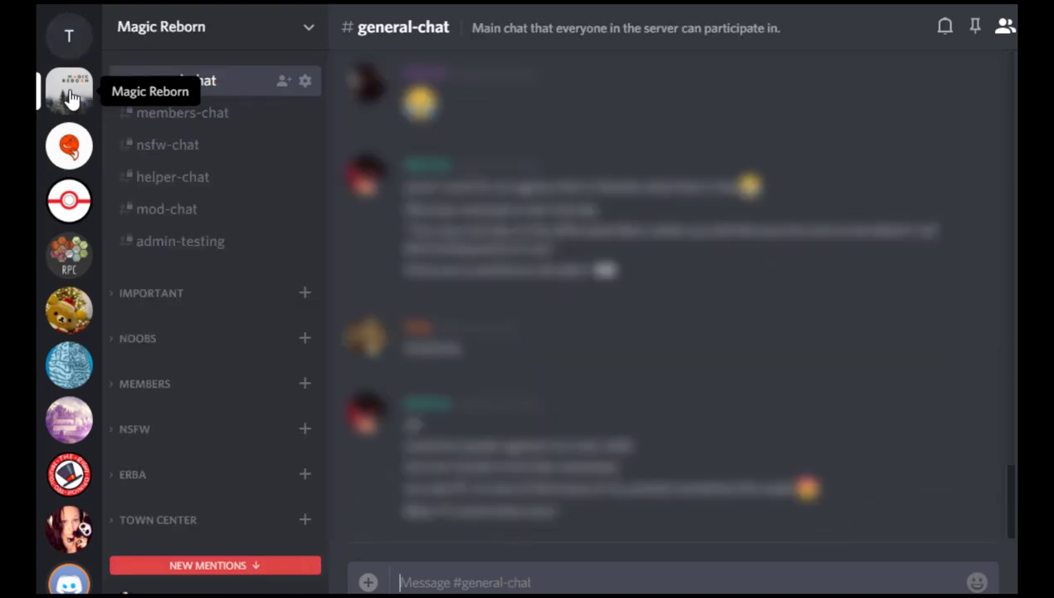
{"action": "left_click", "coordinate": [307, 31]}
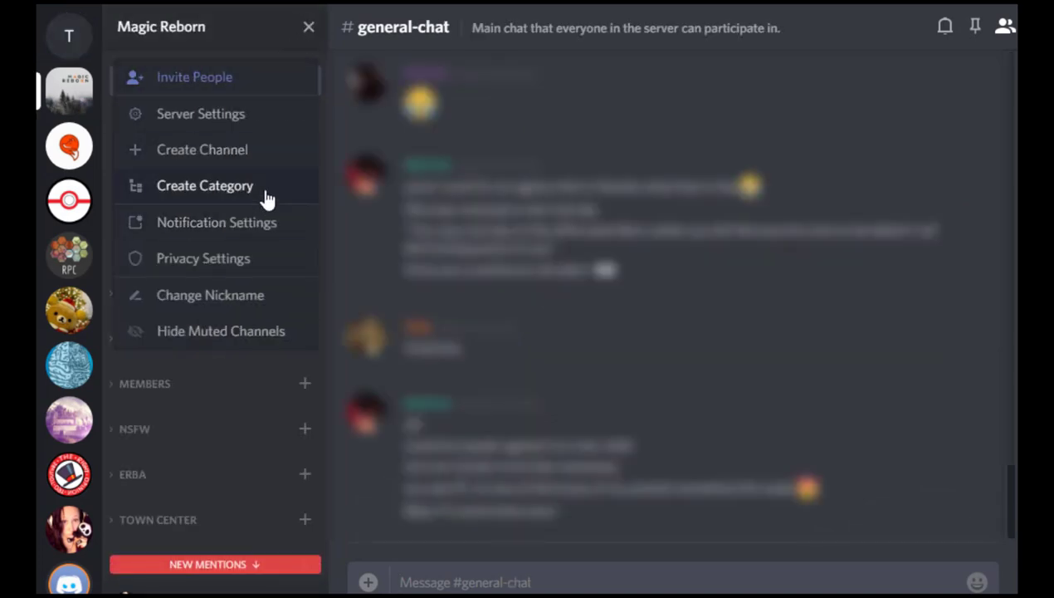
{"action": "left_click", "coordinate": [242, 116]}
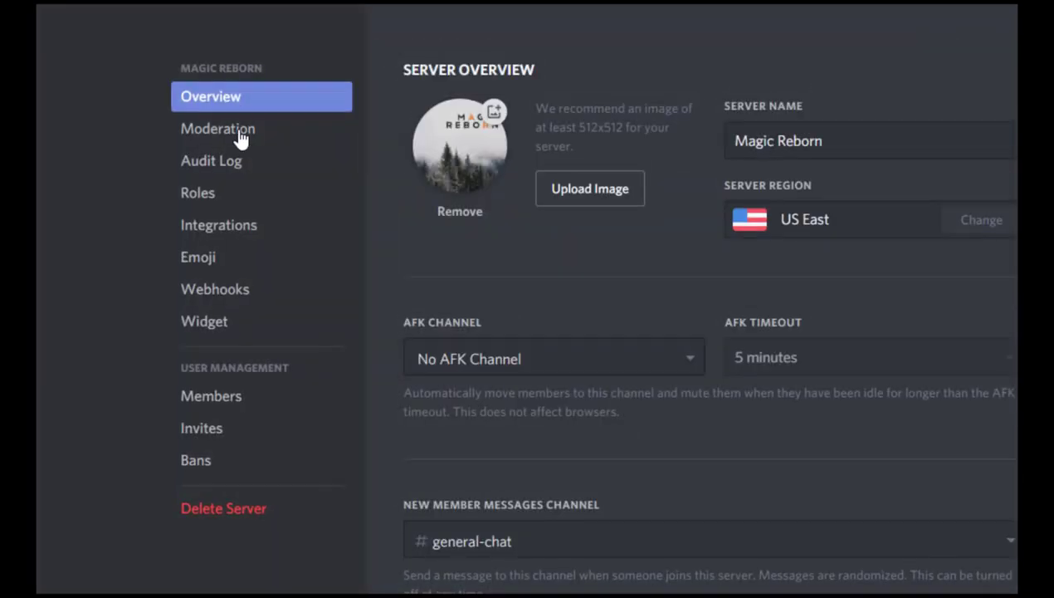
{"action": "left_click", "coordinate": [230, 199]}
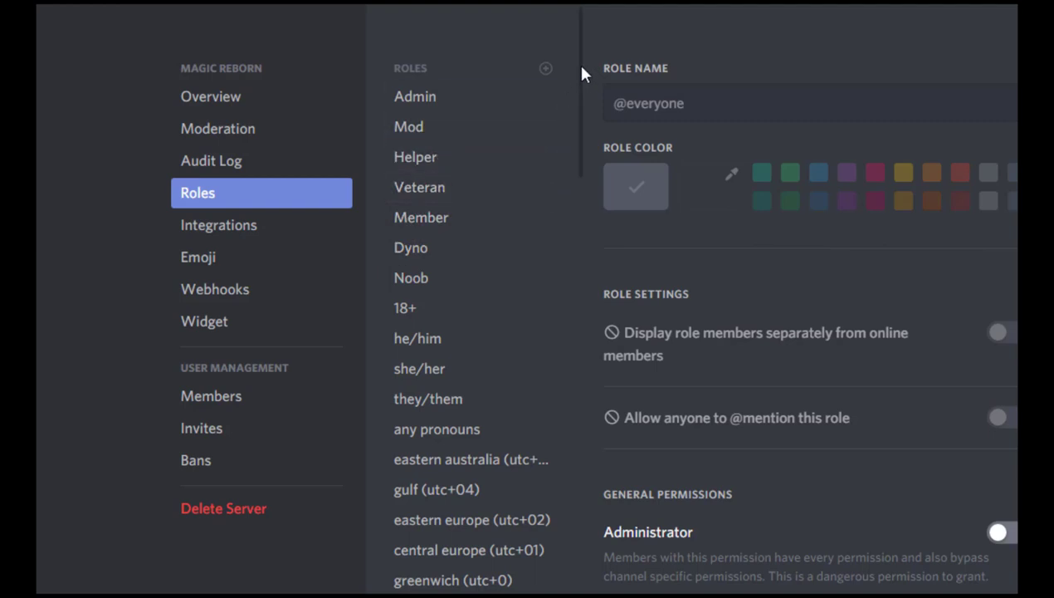
{"action": "left_click_drag", "start_coordinate": [581, 73], "coordinate": [614, 520]}
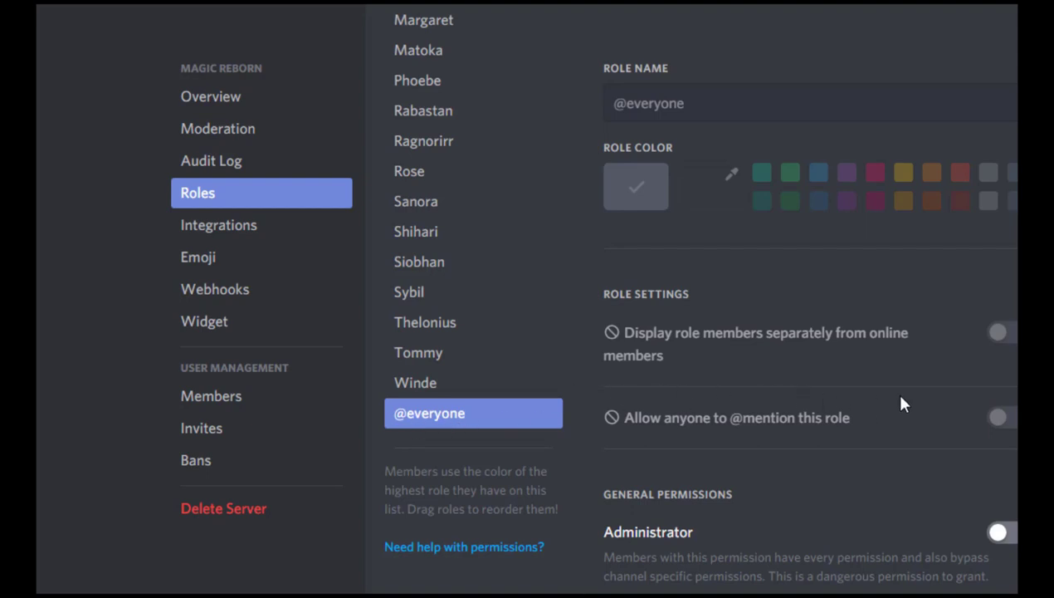
{"action": "scroll", "coordinate": [900, 395], "scroll_direction": "down", "scroll_amount": 5}
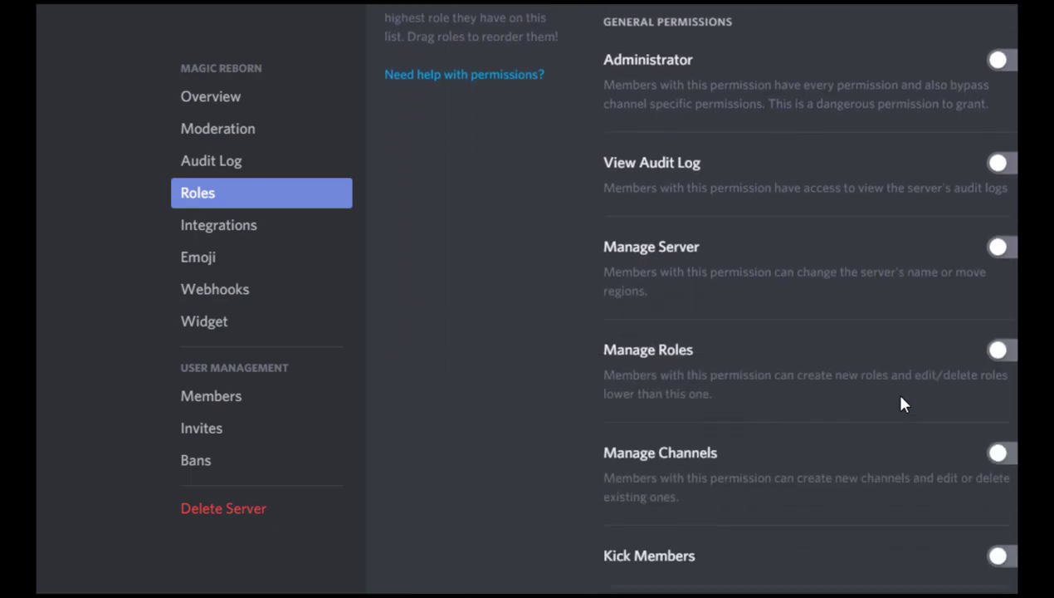
{"action": "scroll", "coordinate": [901, 398], "scroll_direction": "down", "scroll_amount": 3}
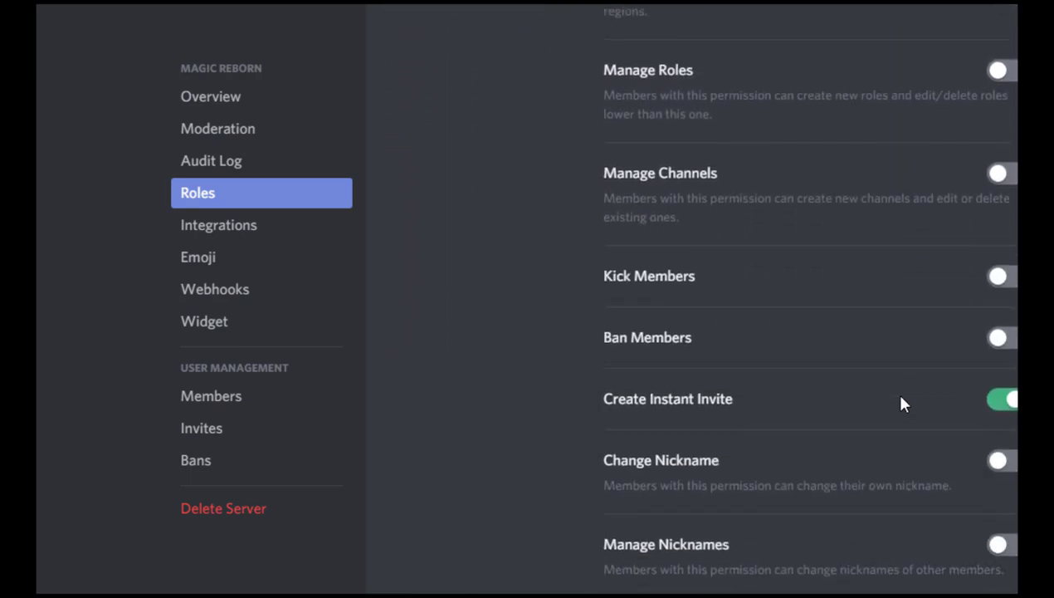
{"action": "scroll", "coordinate": [903, 403], "scroll_direction": "down", "scroll_amount": 3}
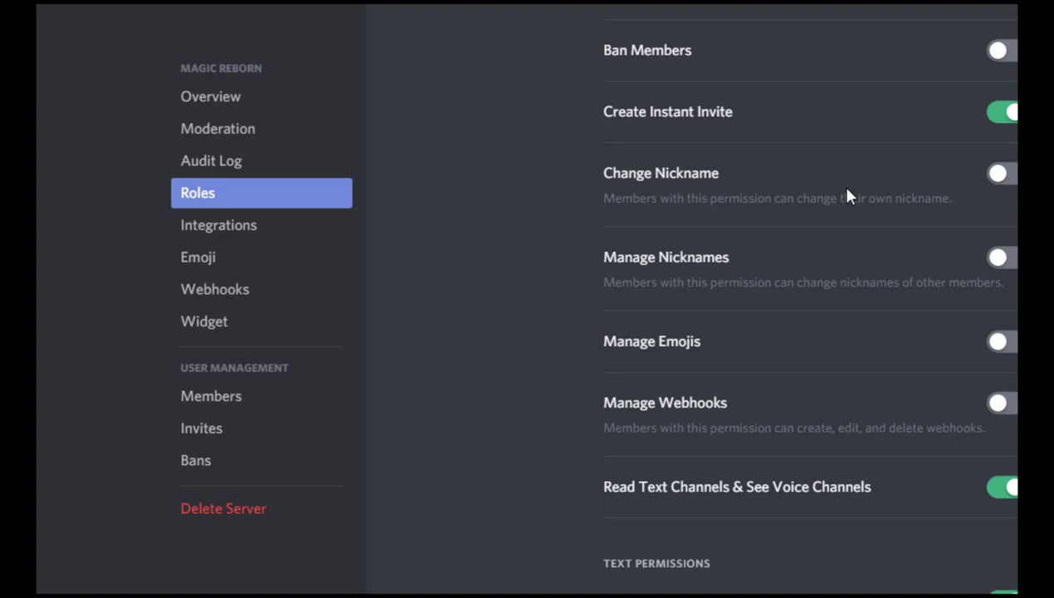
{"action": "scroll", "coordinate": [847, 196], "scroll_direction": "down", "scroll_amount": 8}
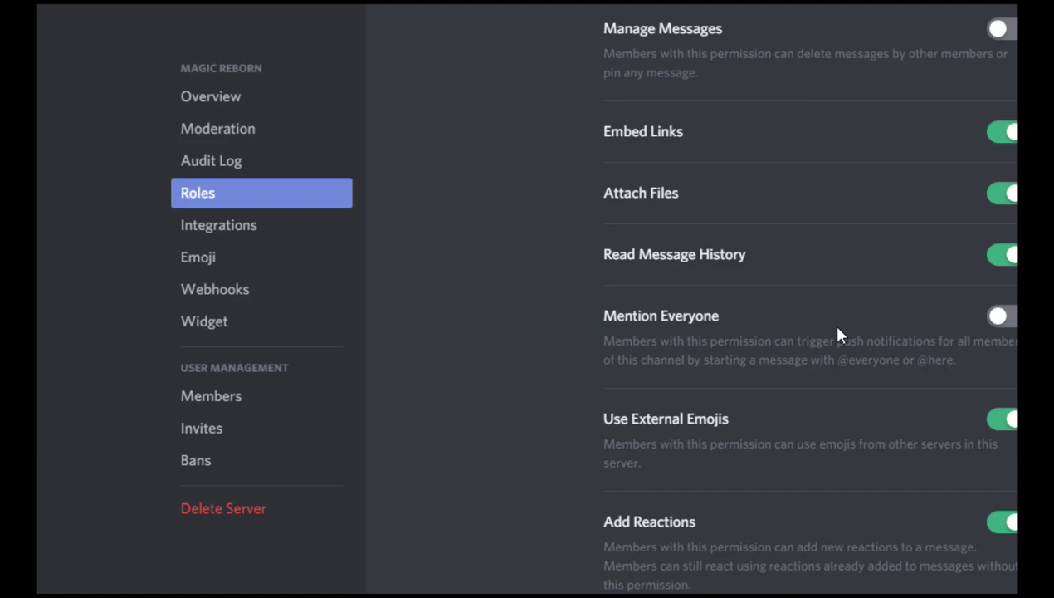
{"action": "scroll", "coordinate": [838, 329], "scroll_direction": "down", "scroll_amount": 4}
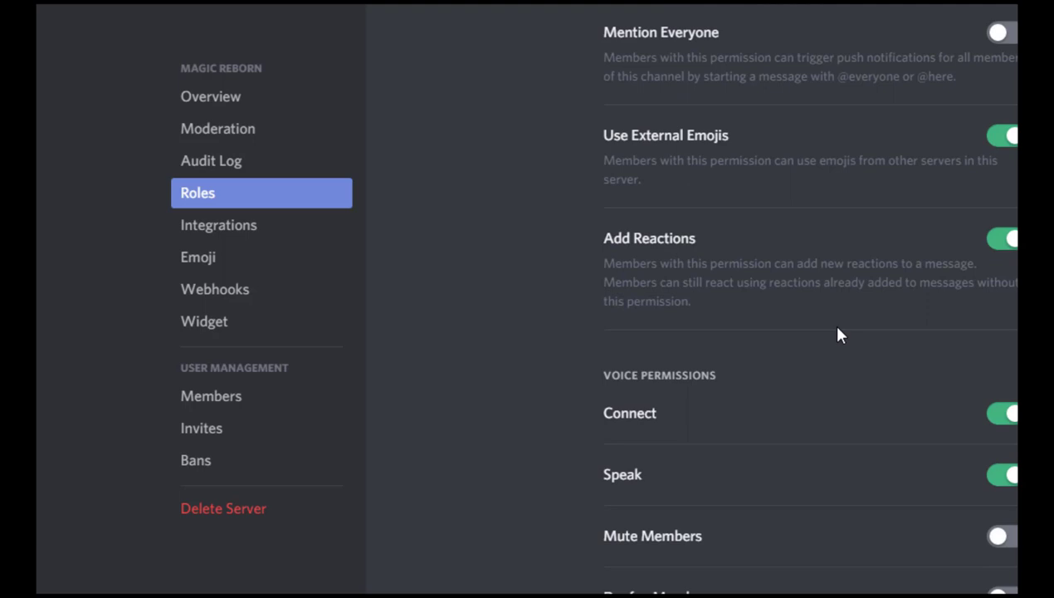
{"action": "scroll", "coordinate": [838, 327], "scroll_direction": "down", "scroll_amount": 4}
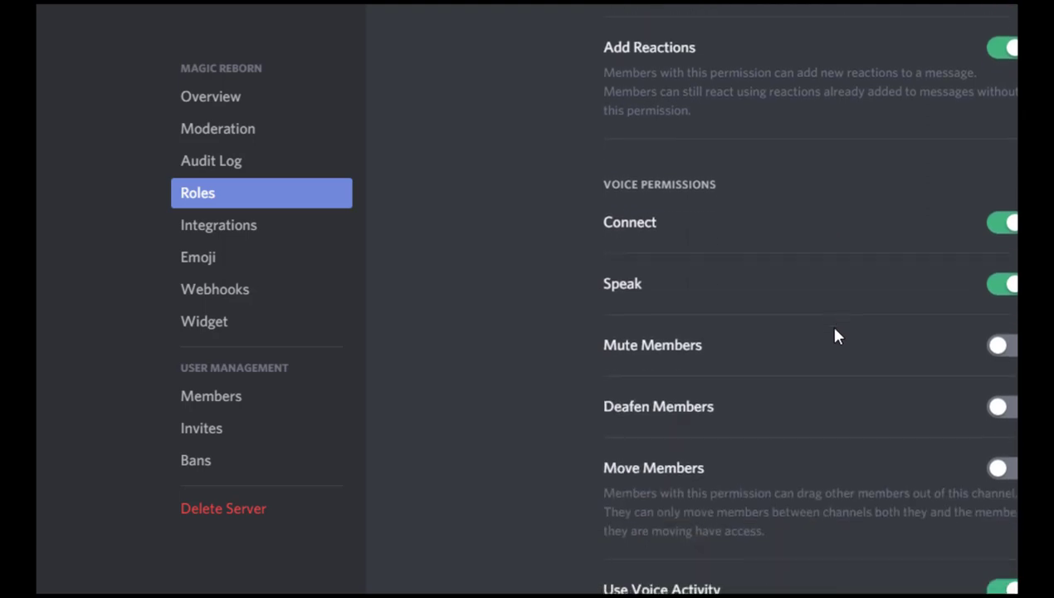
{"action": "scroll", "coordinate": [836, 330], "scroll_direction": "up", "scroll_amount": 20}
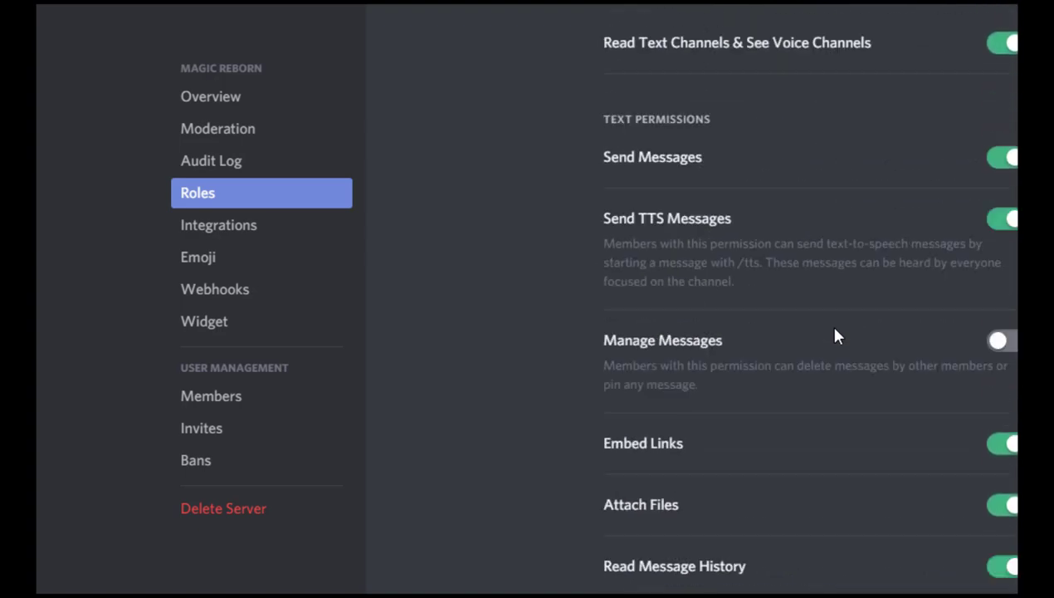
{"action": "scroll", "coordinate": [837, 335], "scroll_direction": "up", "scroll_amount": 10}
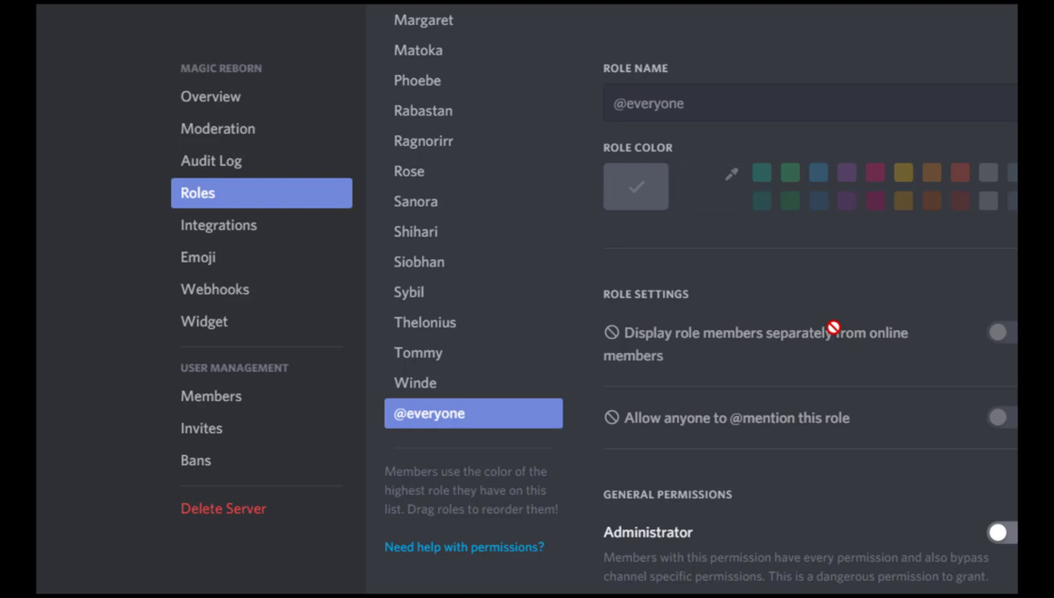
{"action": "scroll", "coordinate": [440, 235], "scroll_direction": "up", "scroll_amount": 10}
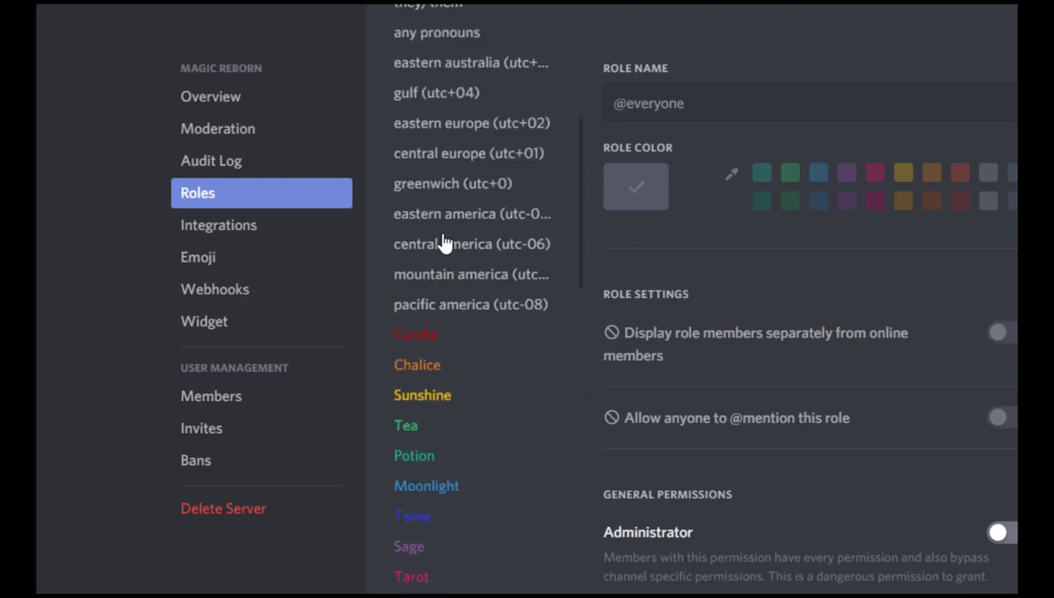
{"action": "scroll", "coordinate": [442, 241], "scroll_direction": "up", "scroll_amount": 5}
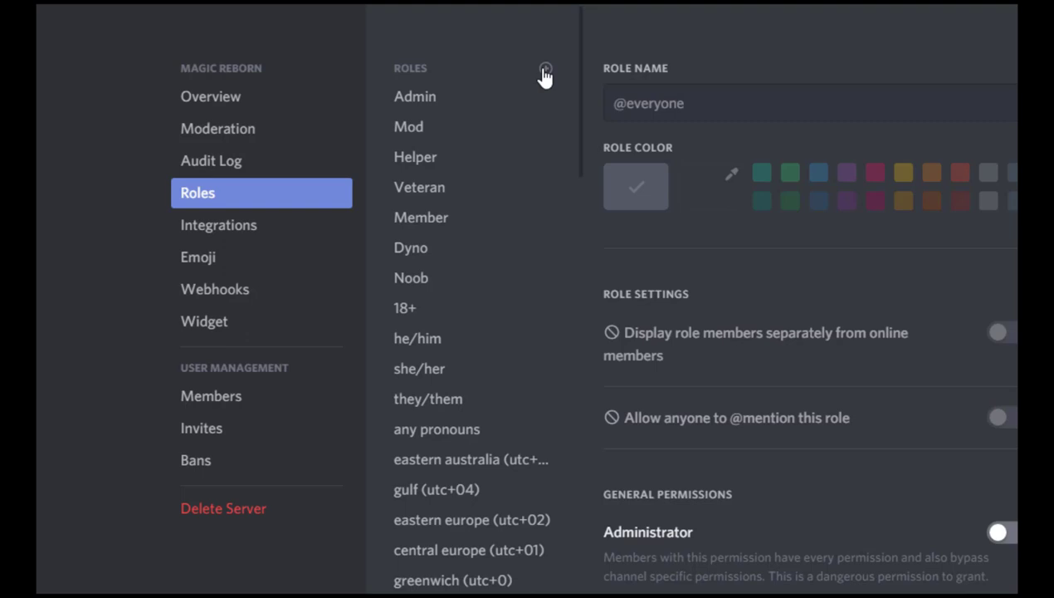
- Review the role settings and general permissions of the Admin, Mod, Member and Noob roles
{"action": "left_click", "coordinate": [454, 101]}
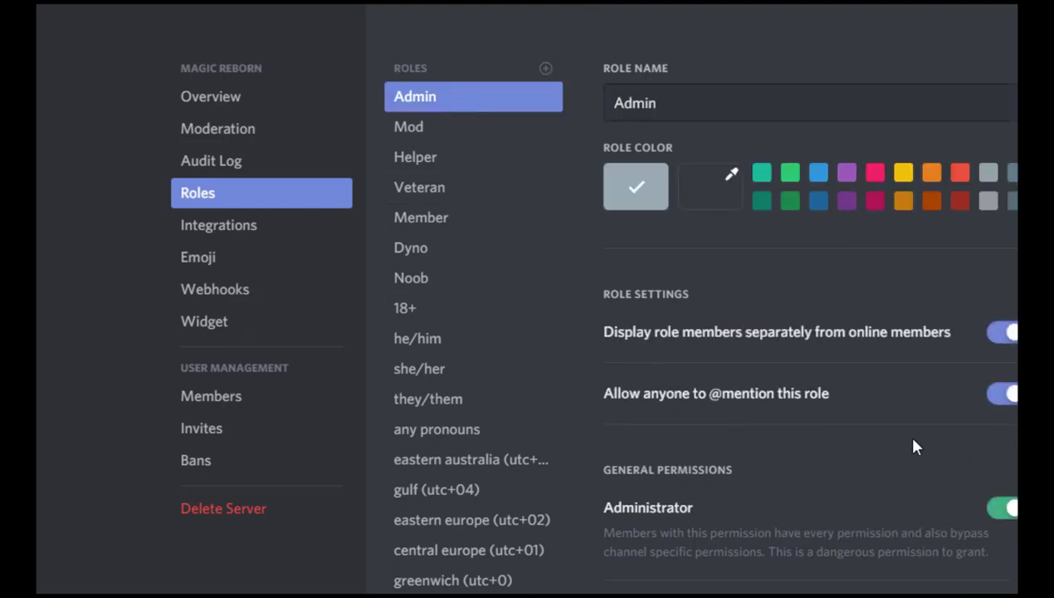
{"action": "scroll", "coordinate": [913, 440], "scroll_direction": "down", "scroll_amount": 3}
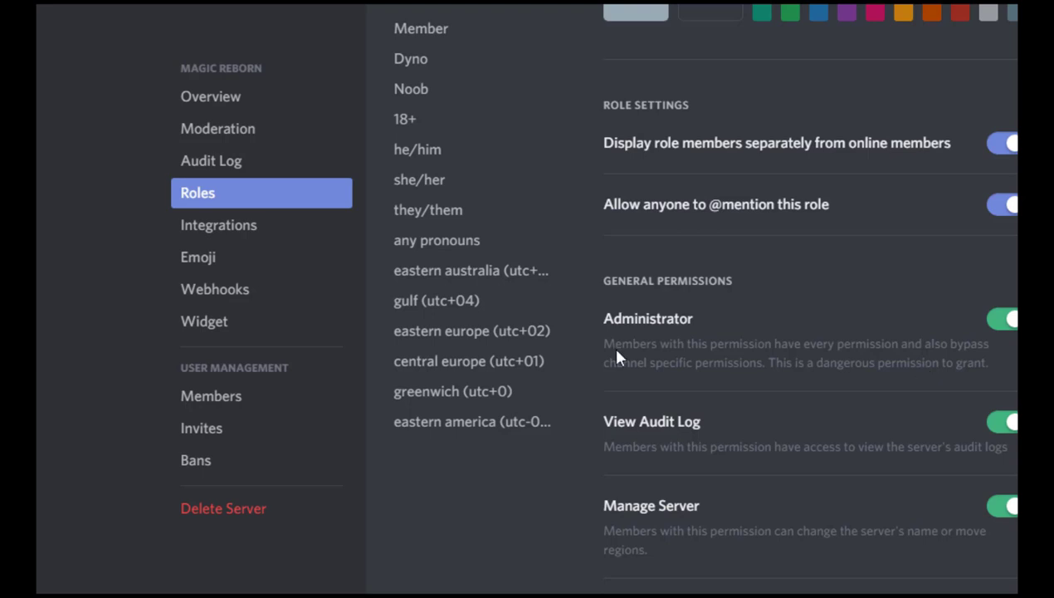
{"action": "scroll", "coordinate": [546, 357], "scroll_direction": "up", "scroll_amount": 3}
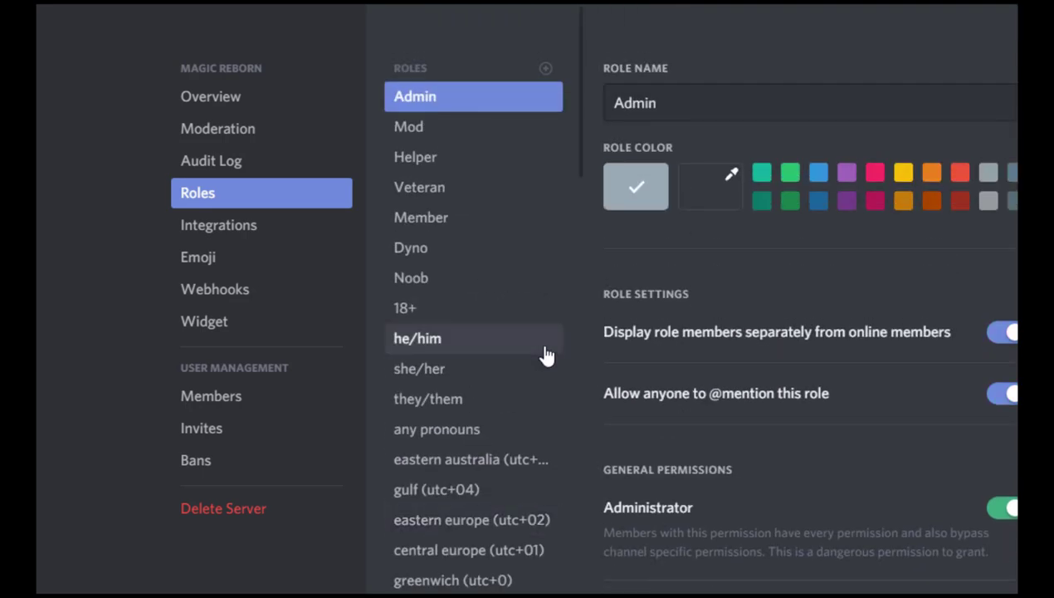
{"action": "left_click", "coordinate": [421, 135]}
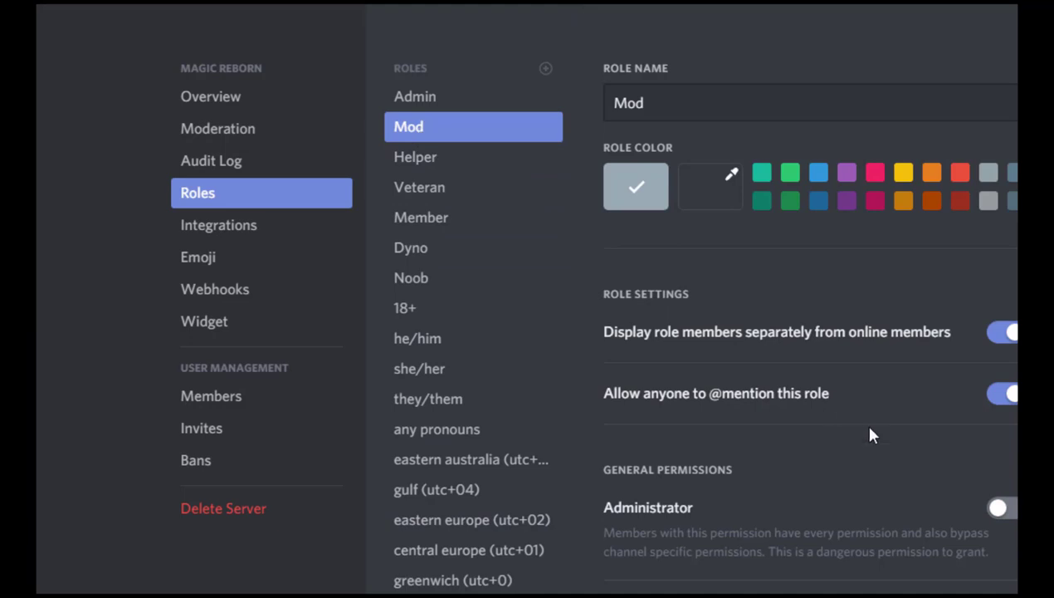
{"action": "scroll", "coordinate": [870, 435], "scroll_direction": "down", "scroll_amount": 3}
{"action": "scroll", "coordinate": [870, 436], "scroll_direction": "down", "scroll_amount": 1}
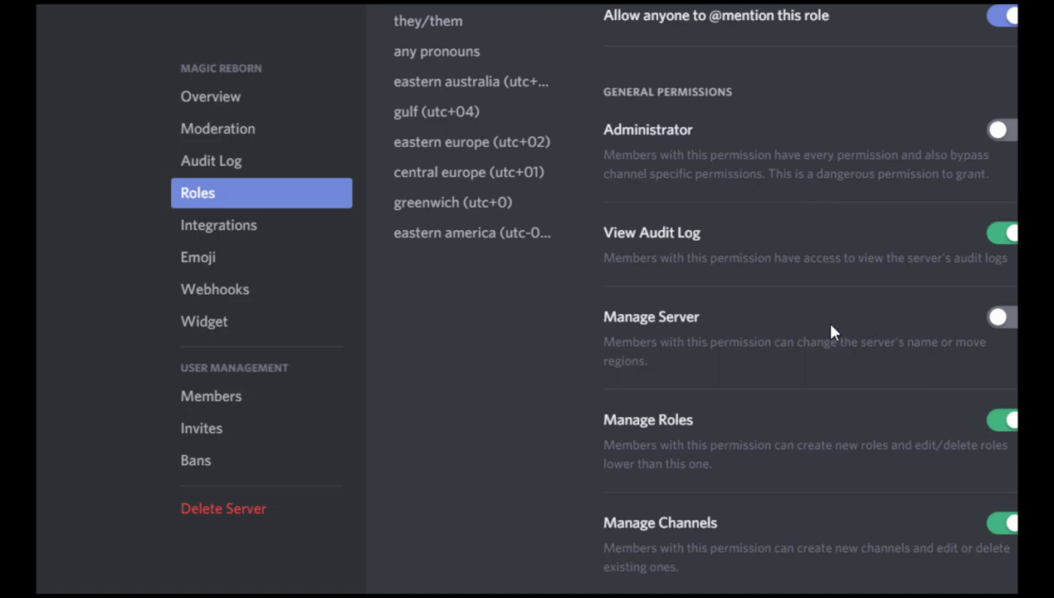
{"action": "scroll", "coordinate": [833, 331], "scroll_direction": "up", "scroll_amount": 5}
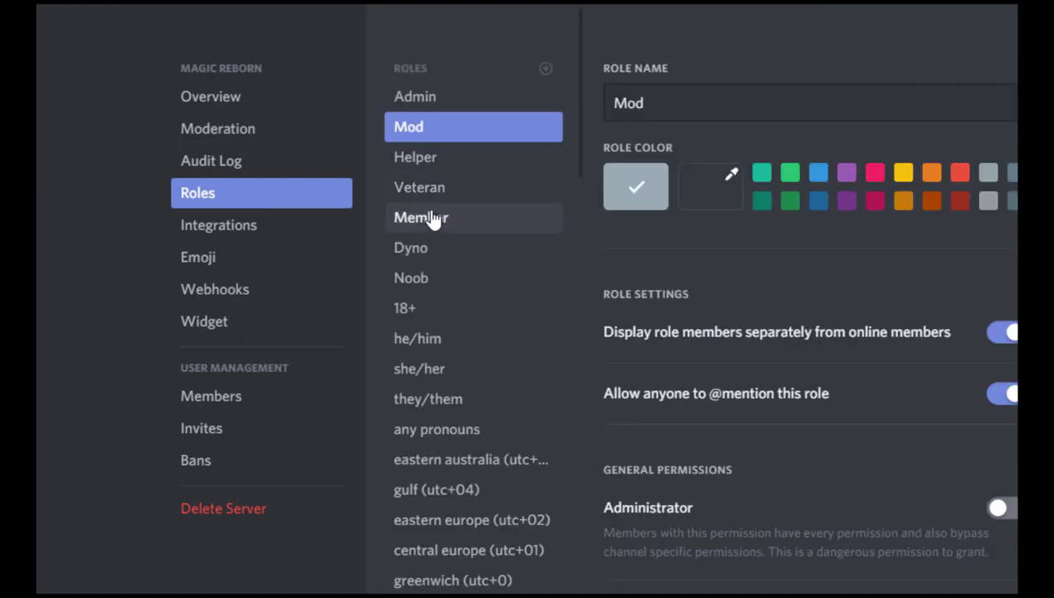
{"action": "left_click", "coordinate": [433, 219]}
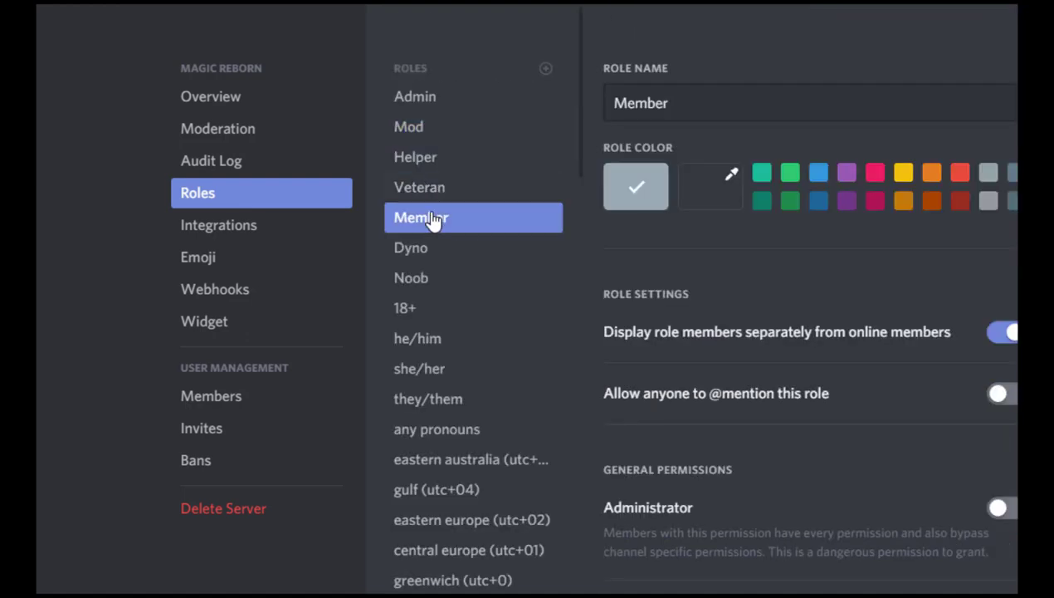
{"action": "left_click", "coordinate": [421, 285]}
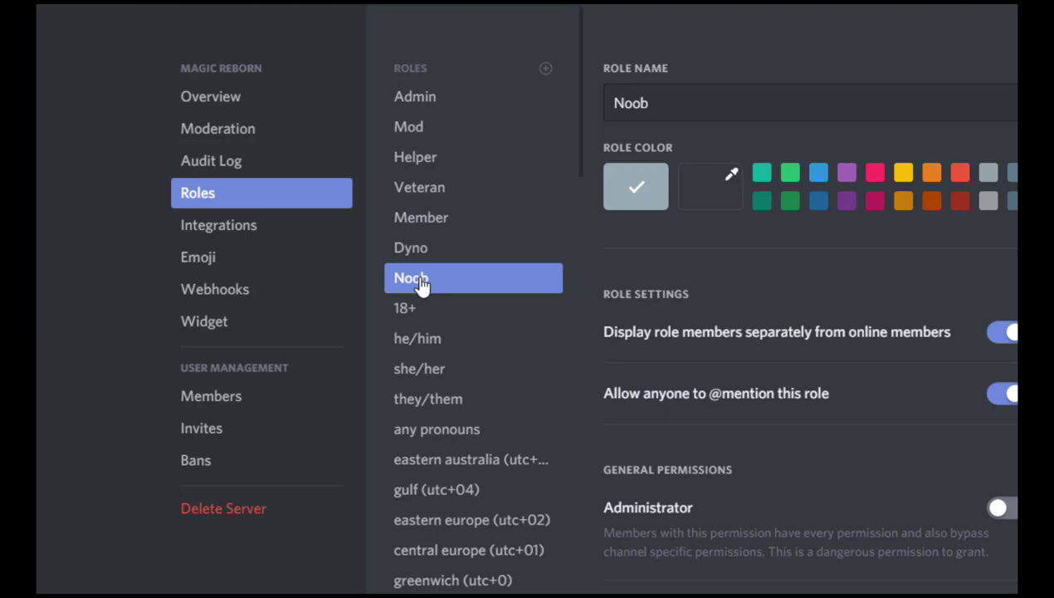
- Review the settings of the 18+ role and look through the pronoun, time zone, colour and bot roles below it
{"action": "left_click", "coordinate": [412, 321]}
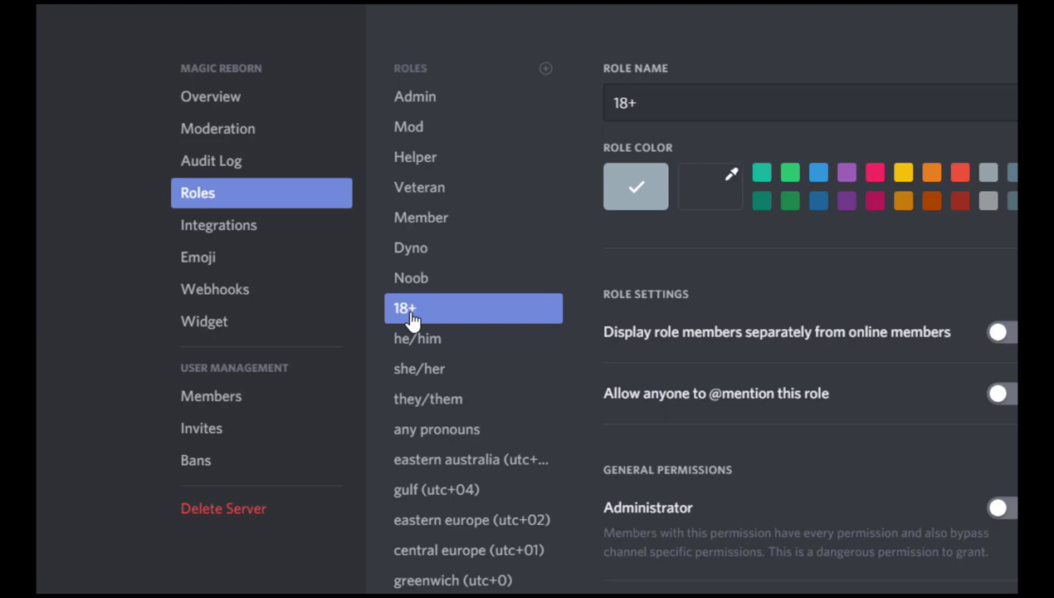
{"action": "scroll", "coordinate": [457, 332], "scroll_direction": "down", "scroll_amount": 3}
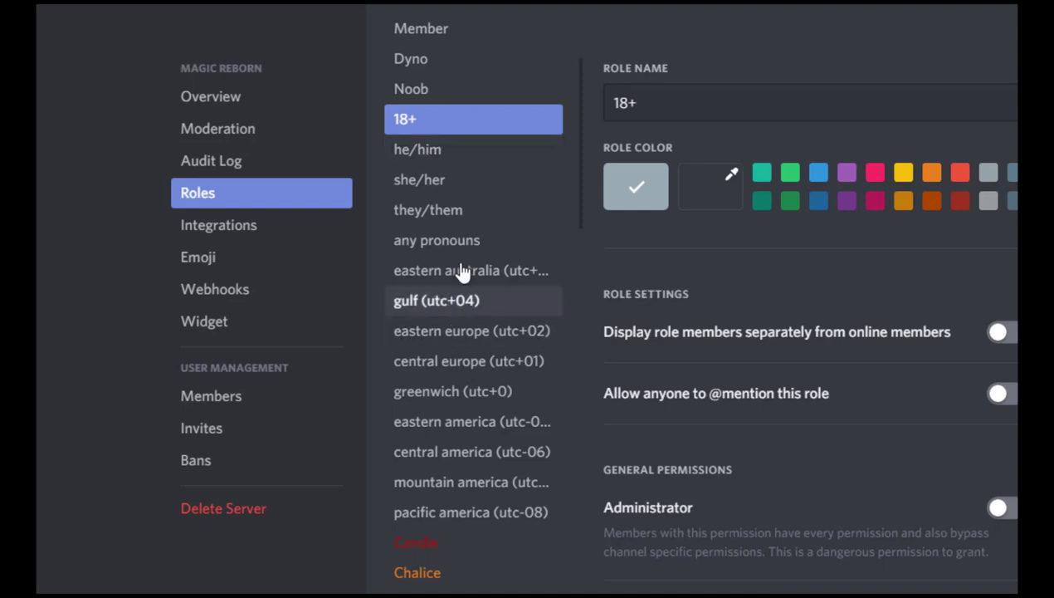
{"action": "scroll", "coordinate": [465, 237], "scroll_direction": "down", "scroll_amount": 3}
{"action": "scroll", "coordinate": [463, 238], "scroll_direction": "down", "scroll_amount": 3}
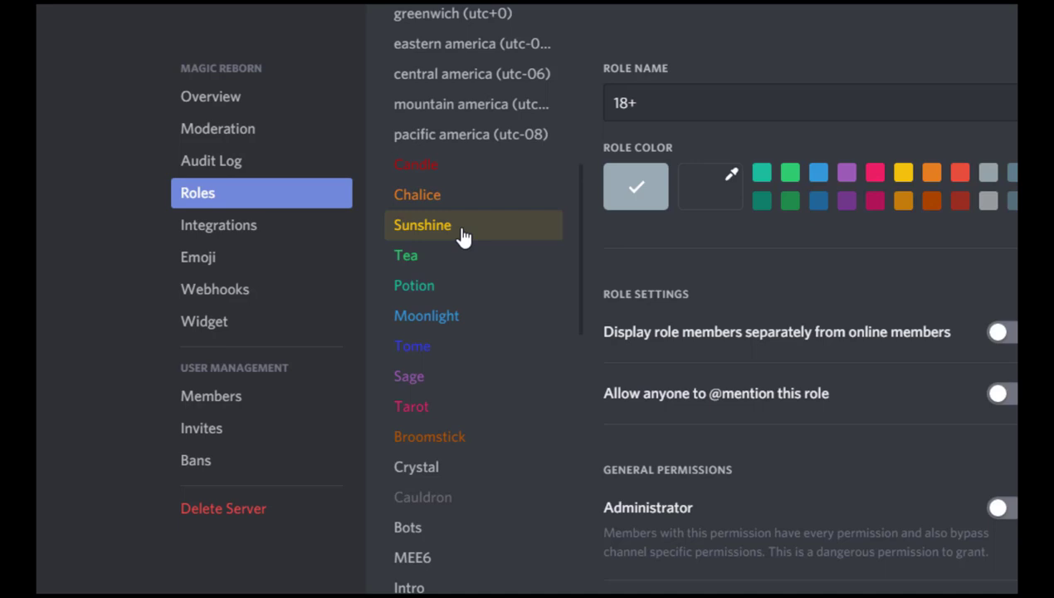
{"action": "scroll", "coordinate": [463, 237], "scroll_direction": "down", "scroll_amount": 7}
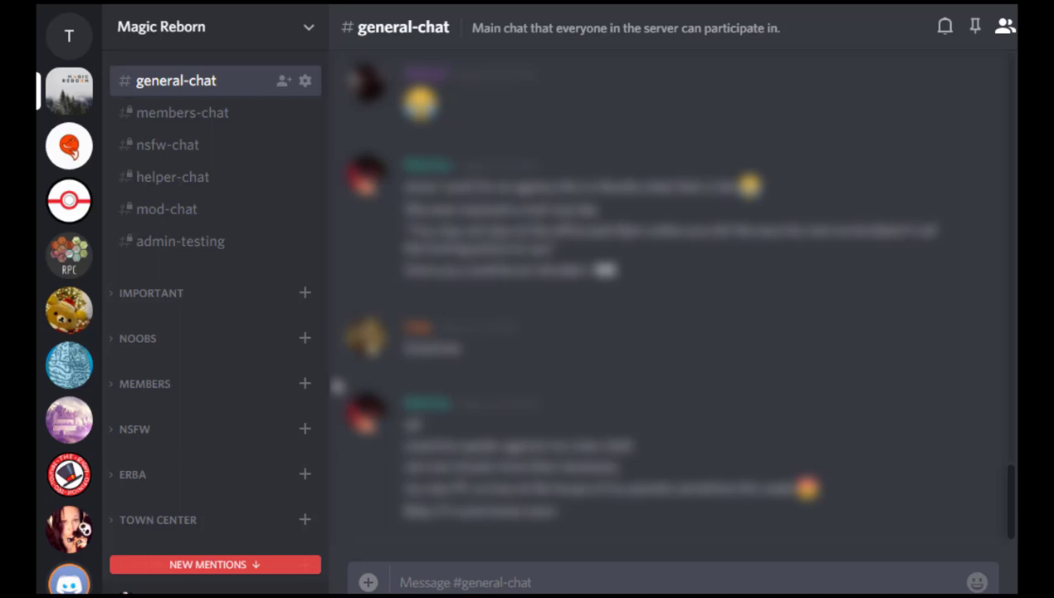
{"action": "scroll", "coordinate": [162, 423], "scroll_direction": "down", "scroll_amount": 5}
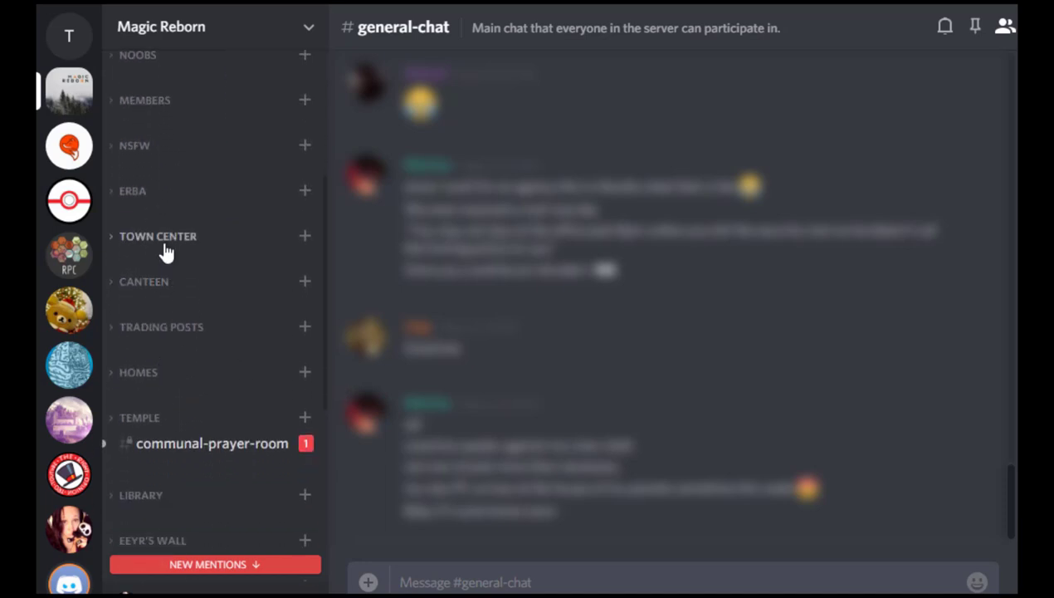
{"action": "left_click", "coordinate": [164, 237]}
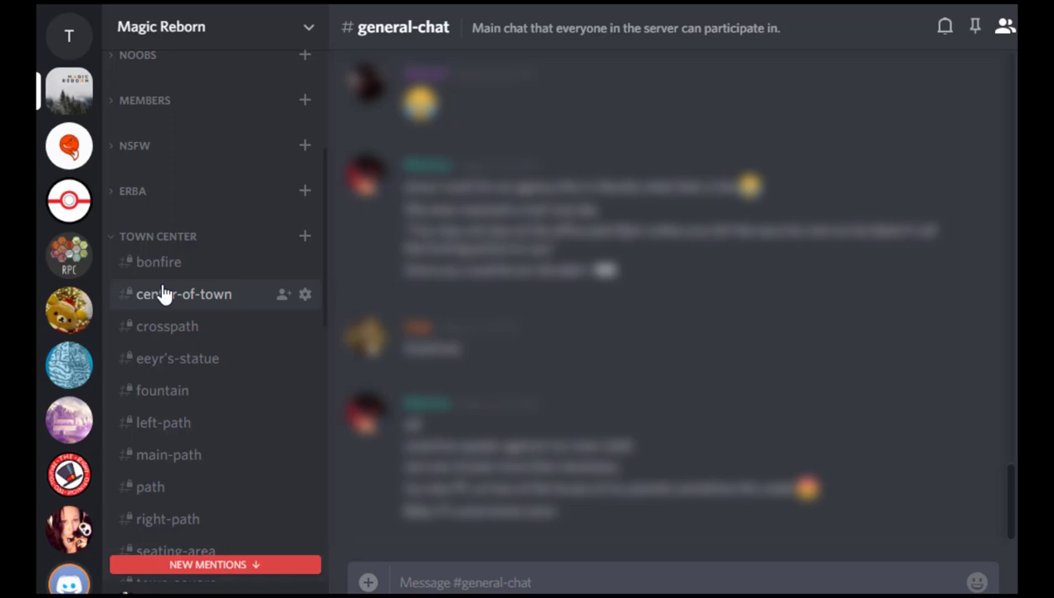
- Start a new category in the Magic Reborn server and make it private
{"action": "left_click", "coordinate": [309, 32]}
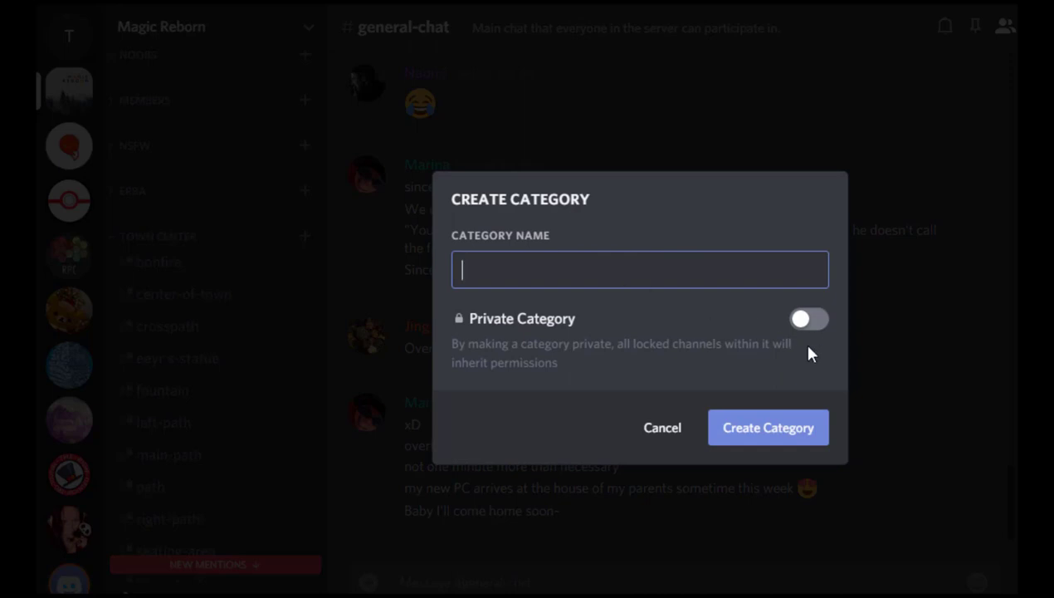
{"action": "left_click", "coordinate": [808, 320]}
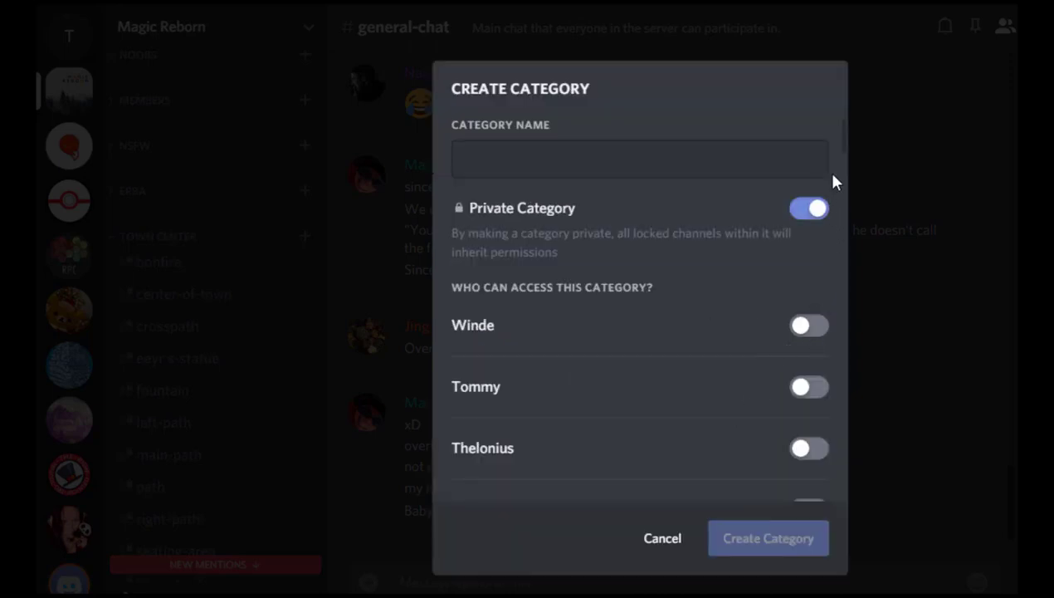
{"action": "left_click_drag", "start_coordinate": [844, 135], "coordinate": [855, 504]}
- Give the Admin, Mod, Helper, Veteran and Member roles access to the new private category
{"action": "left_click", "coordinate": [819, 456]}
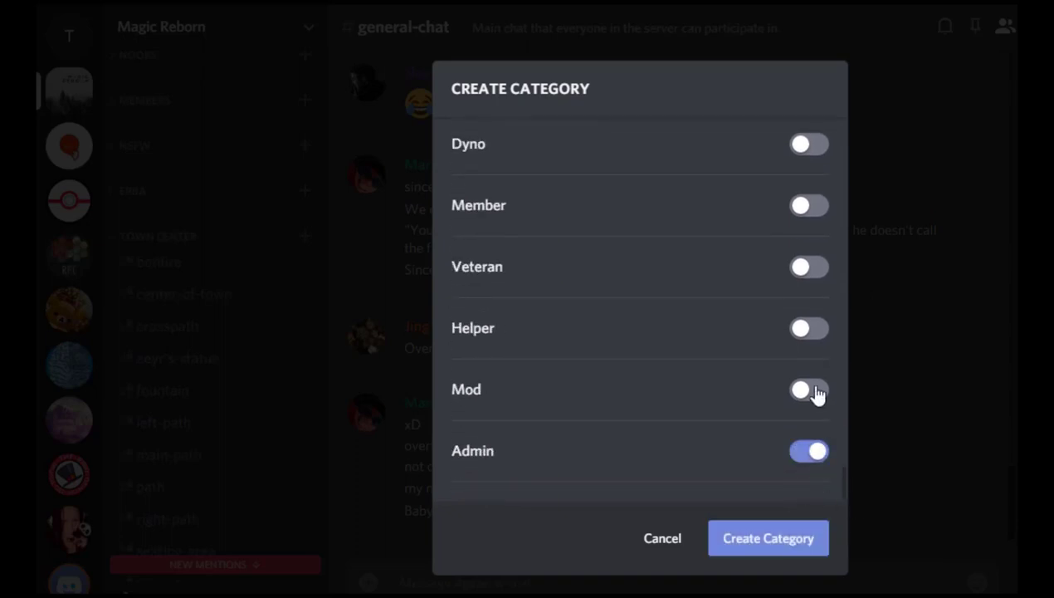
{"action": "left_click", "coordinate": [815, 391]}
{"action": "left_click", "coordinate": [812, 330]}
{"action": "left_click", "coordinate": [811, 268]}
{"action": "left_click", "coordinate": [815, 205]}
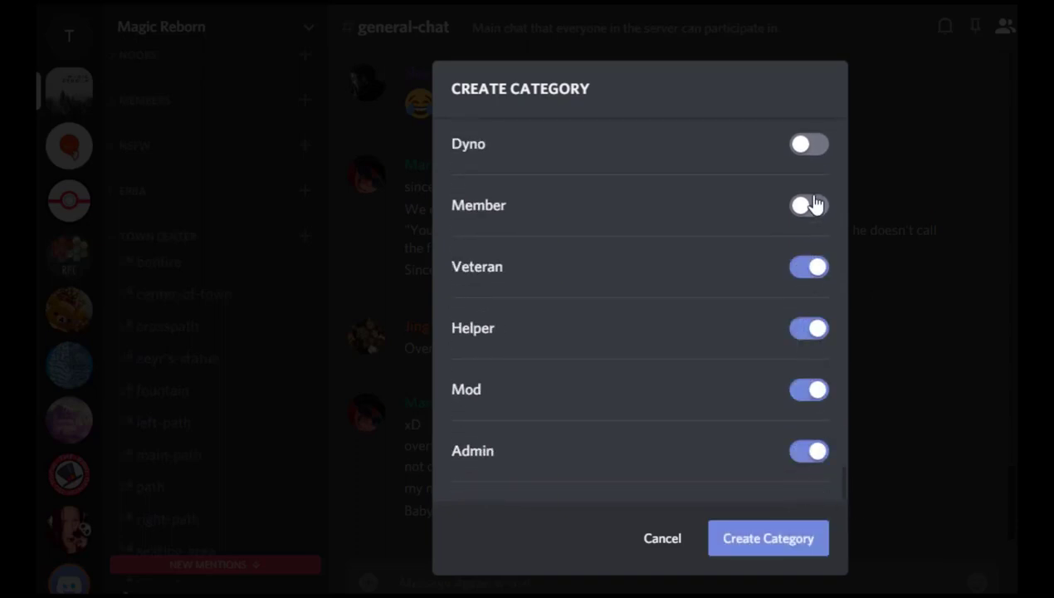
{"action": "scroll", "coordinate": [758, 248], "scroll_direction": "up", "scroll_amount": 3}
{"action": "scroll", "coordinate": [777, 269], "scroll_direction": "down", "scroll_amount": 3}
- Remove the Admin, Mod, Helper, Veteran and Member roles from the new category's access list
{"action": "left_click", "coordinate": [815, 452]}
{"action": "left_click", "coordinate": [803, 392]}
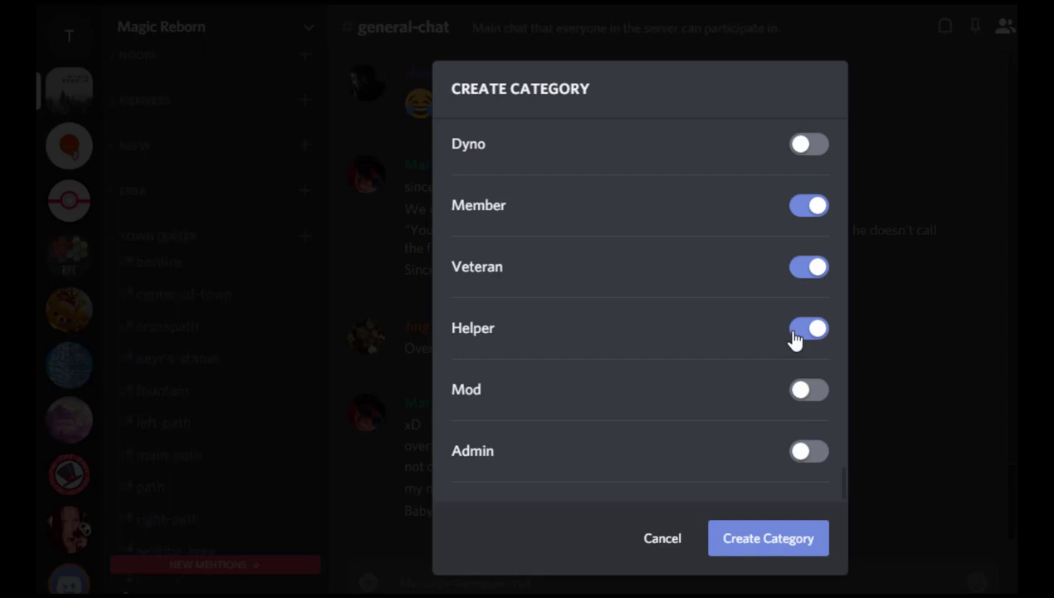
{"action": "left_click", "coordinate": [797, 330]}
{"action": "left_click", "coordinate": [795, 266]}
{"action": "left_click", "coordinate": [798, 207]}
- Give the 18+ role access to the new private category
{"action": "scroll", "coordinate": [741, 299], "scroll_direction": "up", "scroll_amount": 2}
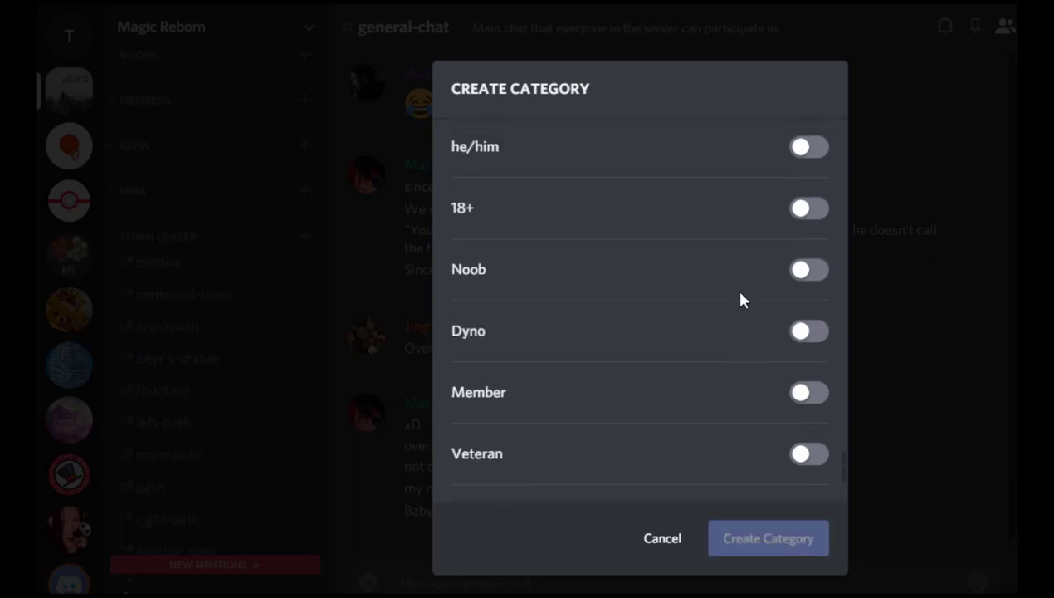
{"action": "scroll", "coordinate": [755, 303], "scroll_direction": "up", "scroll_amount": 2}
{"action": "left_click", "coordinate": [805, 306]}
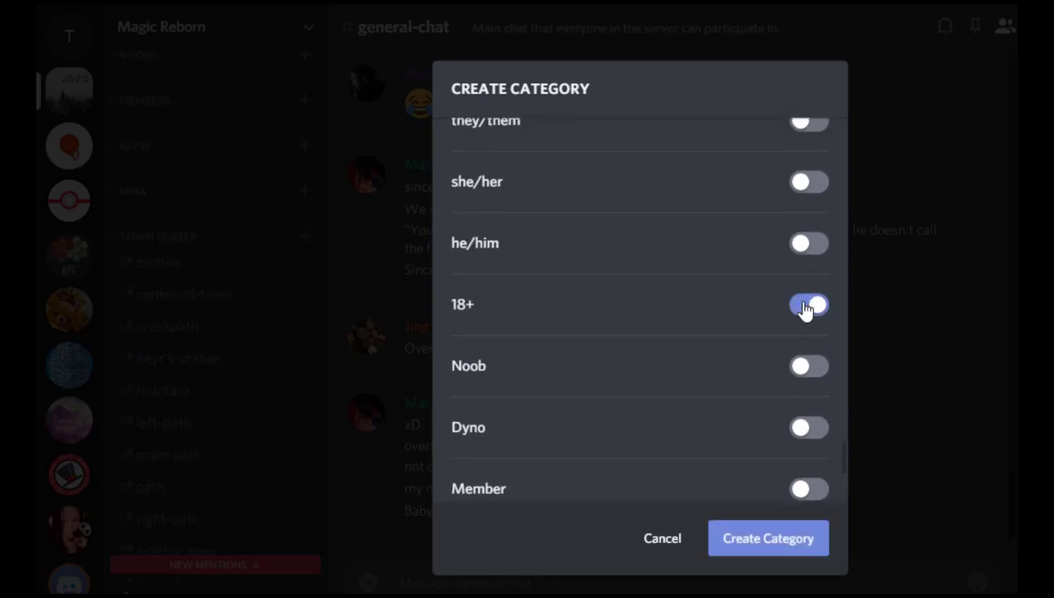